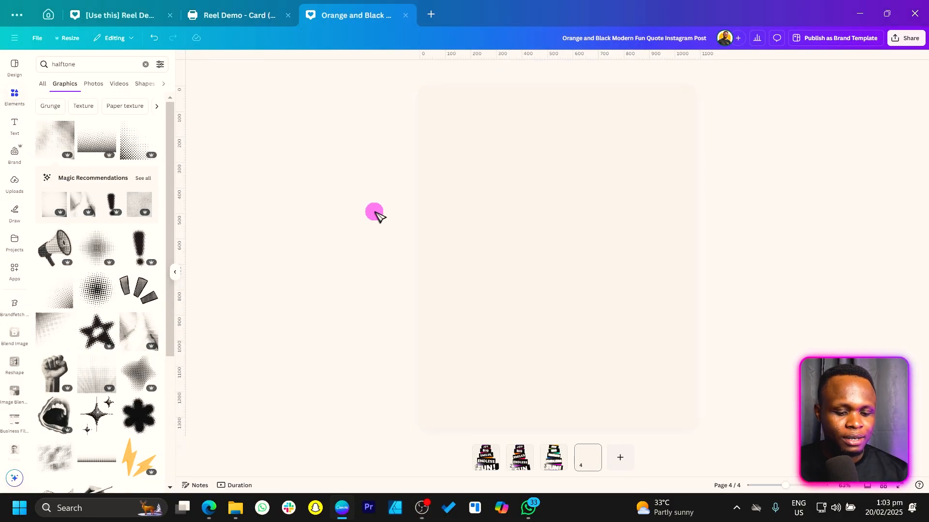
# - Add a large bold 'I HAVE A DREAM!' heading text box to the page
pyautogui.press('t')
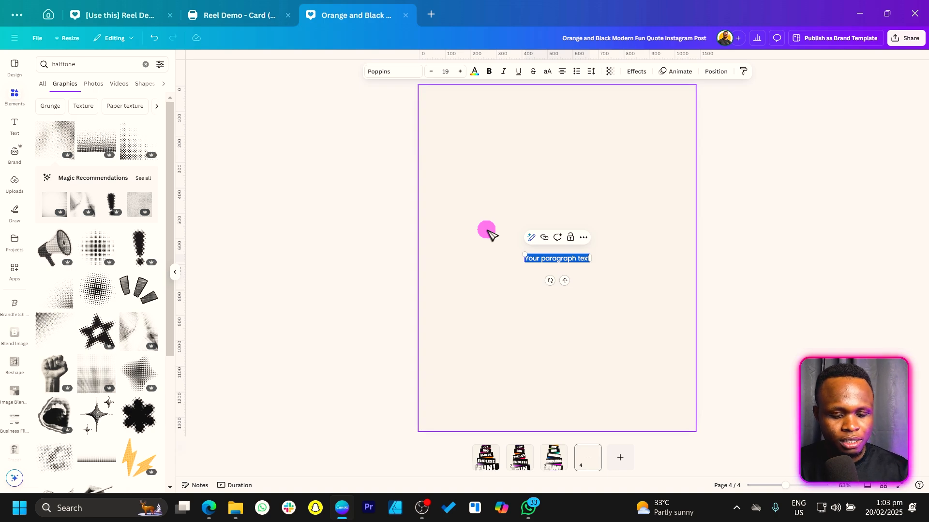
pyautogui.write('f')
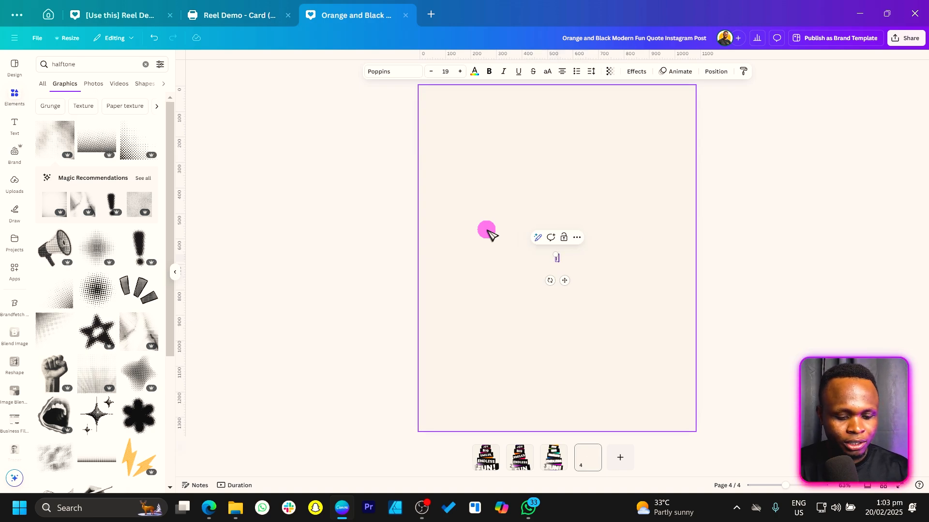
pyautogui.write('EAM')
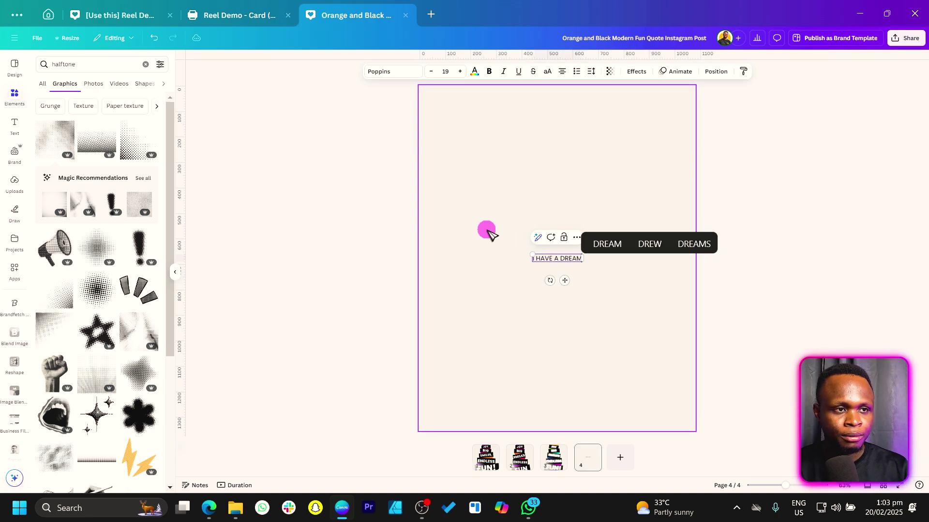
pyautogui.write('!')
pyautogui.moveTo(531, 254); pyautogui.dragTo(441, 240)
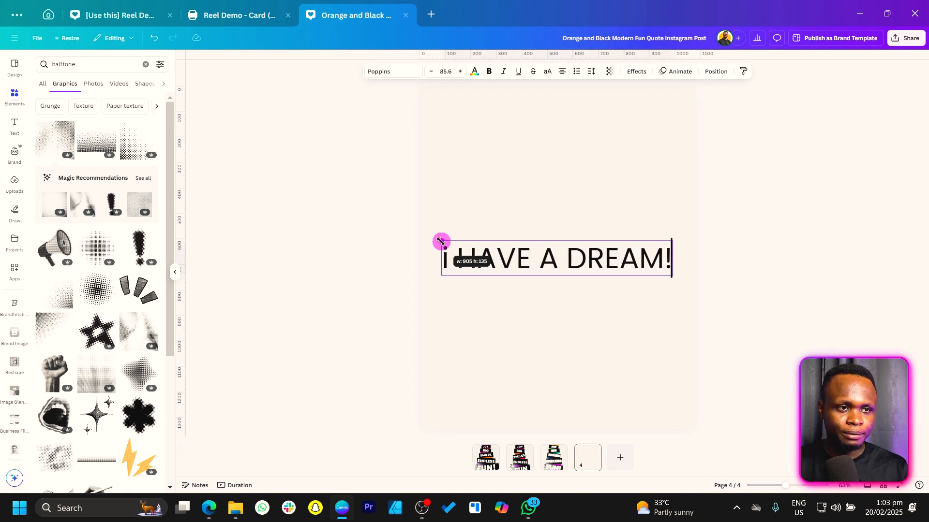
pyautogui.click(526, 257)
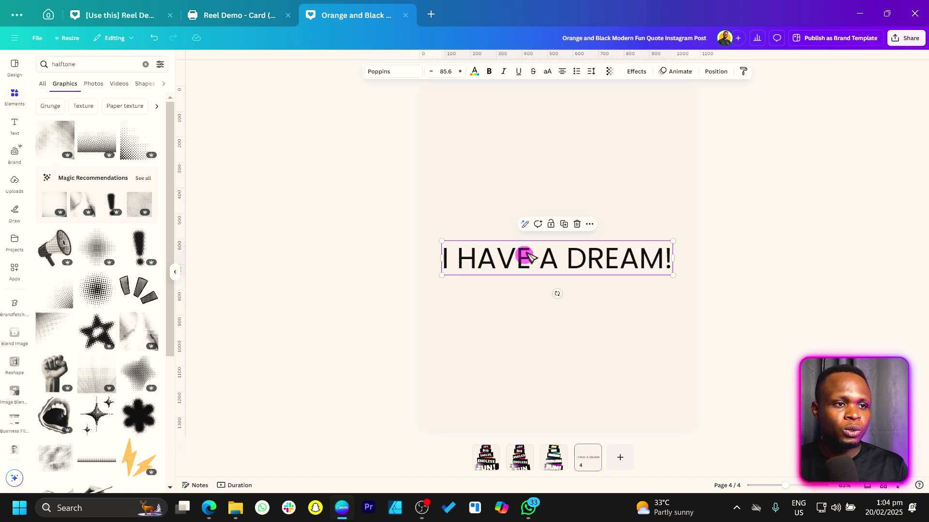
pyautogui.click(488, 71)
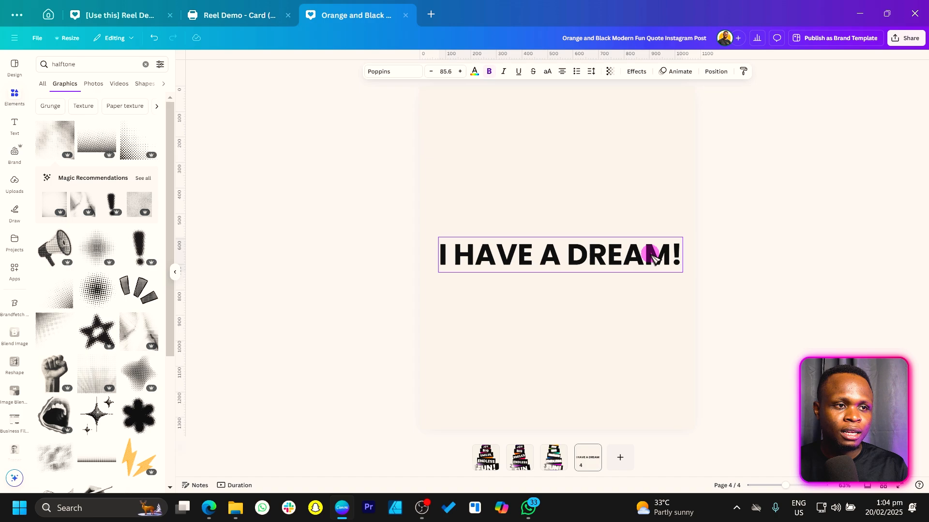
# - Duplicate the heading below it as a plain 'Martin Luther King' subtitle
pyautogui.hotkey('ctrl', 'd')
pyautogui.moveTo(657, 265)
pyautogui.mouseDown()
pyautogui.moveTo(646, 300)
pyautogui.moveTo(652, 285)
pyautogui.mouseUp()
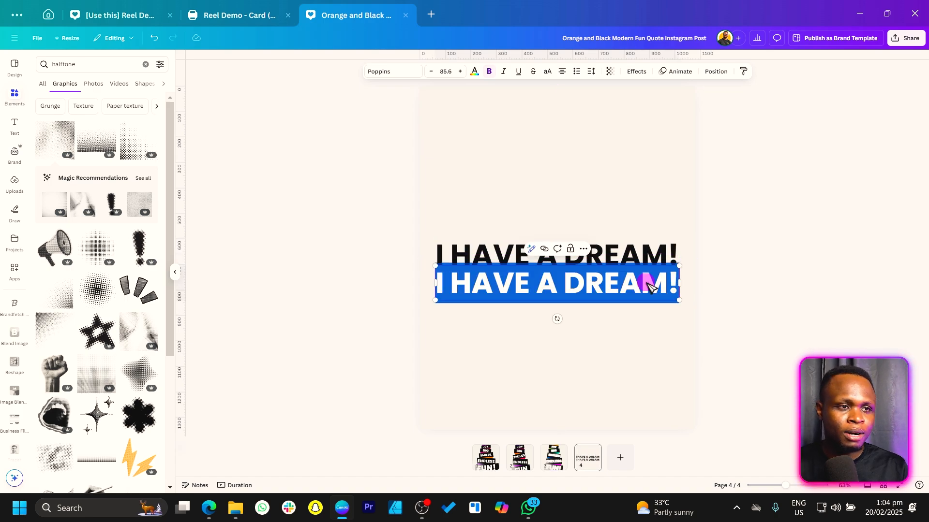
pyautogui.write('mAT')
pyautogui.press('BackSpace')
pyautogui.write('R')
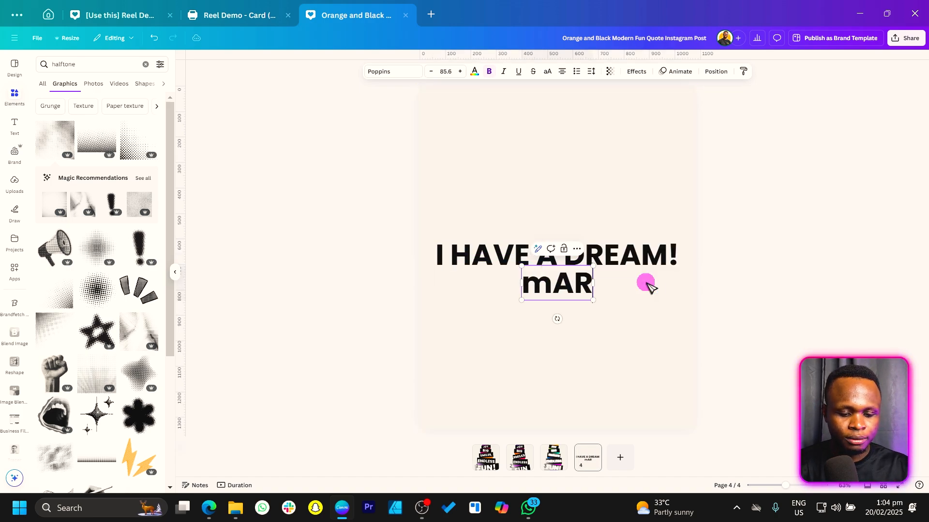
pyautogui.click(489, 71)
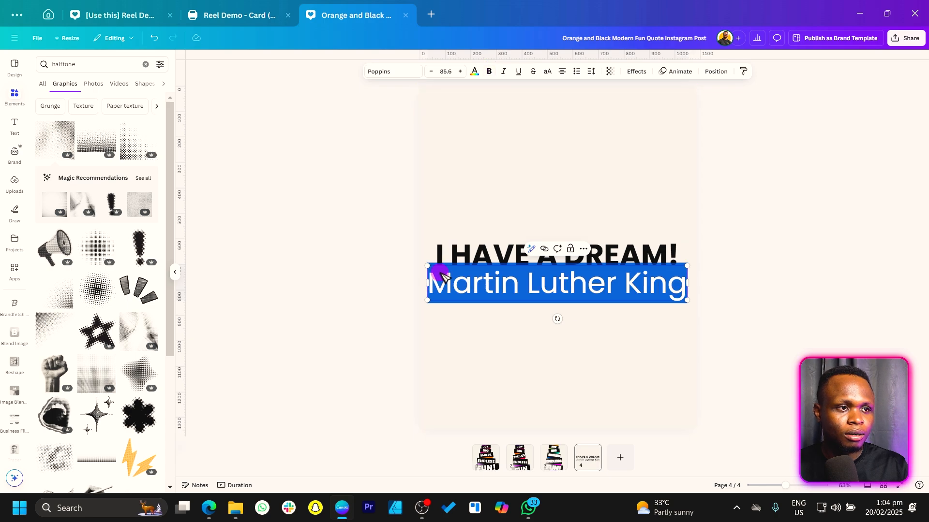
# - Shrink the subtitle and nudge it up closer beneath the heading
pyautogui.moveTo(427, 267); pyautogui.dragTo(512, 363)
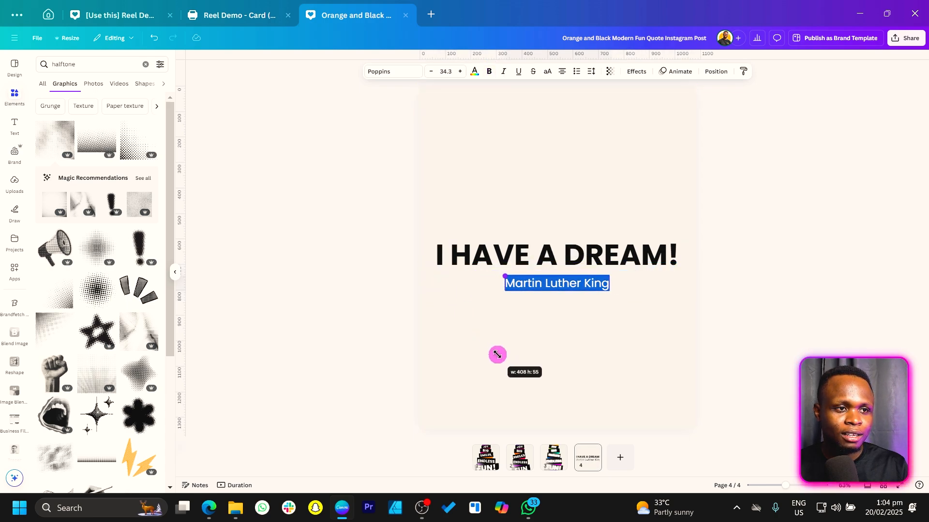
pyautogui.click(554, 297)
pyautogui.moveTo(554, 284); pyautogui.dragTo(554, 279)
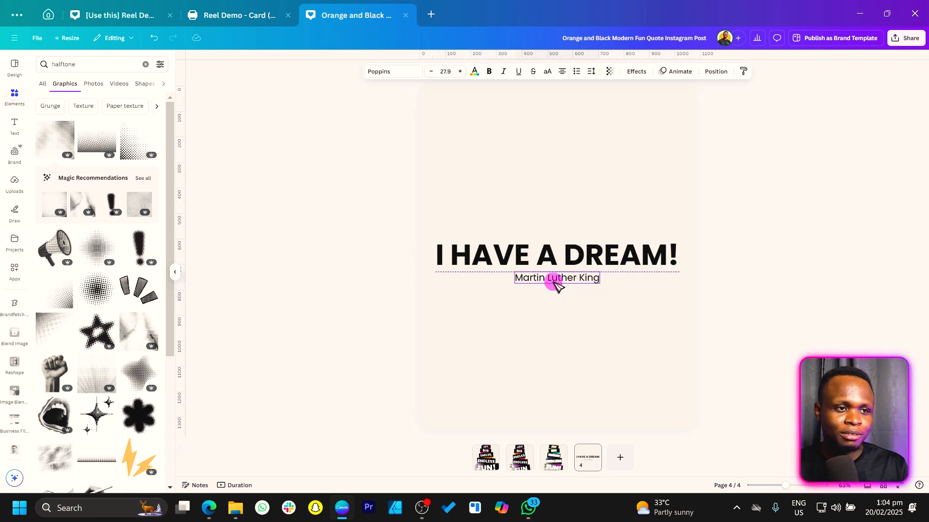
pyautogui.click(538, 327)
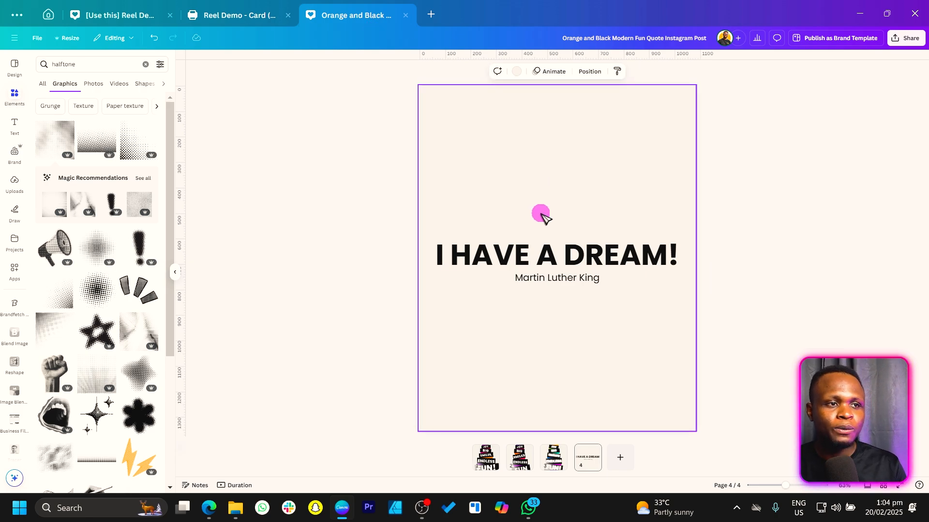
# - Select the 'I HAVE A DREAM!' heading and browse the Animate choices
pyautogui.click(517, 253)
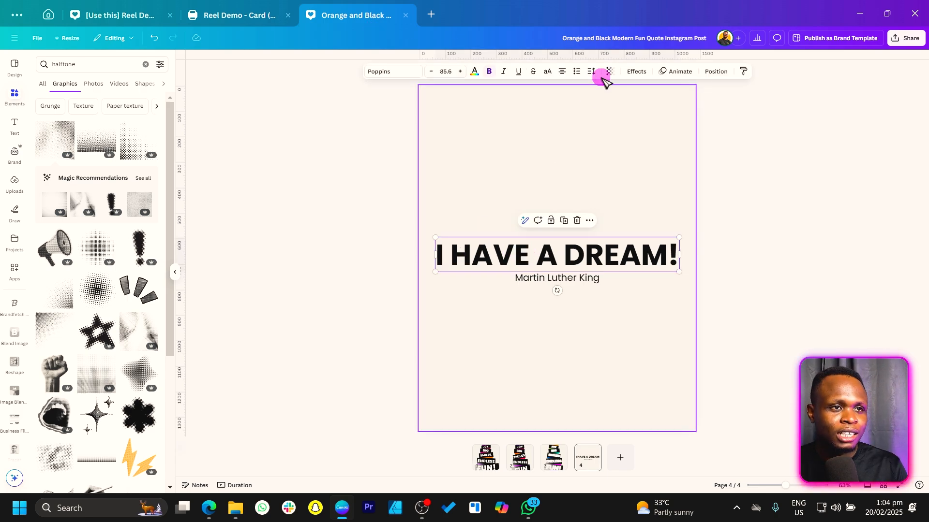
pyautogui.click(682, 72)
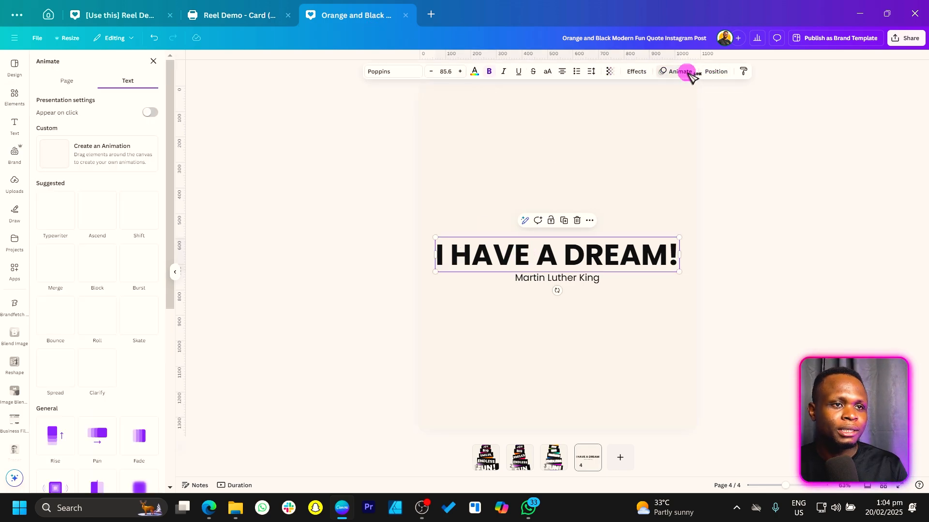
pyautogui.scroll(-1, 111, 155)
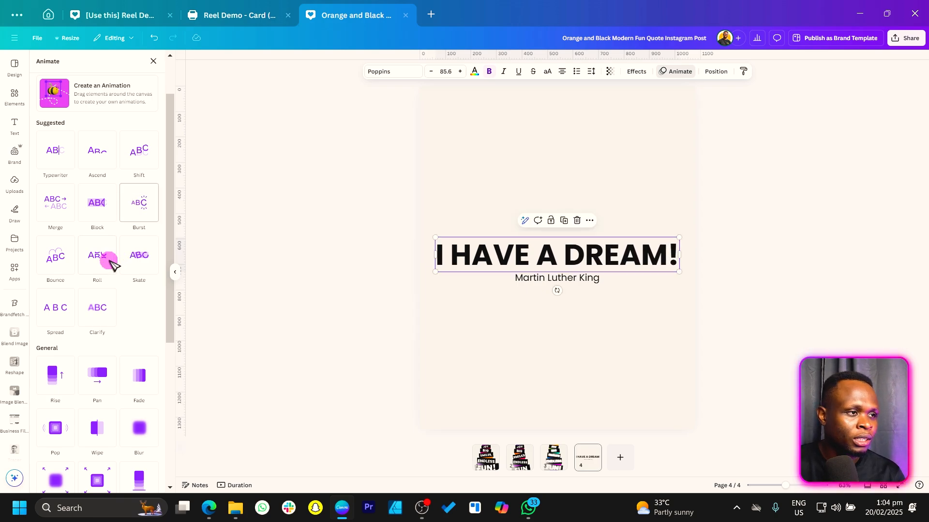
pyautogui.scroll(-3, 78, 270)
pyautogui.scroll(-2, 73, 181)
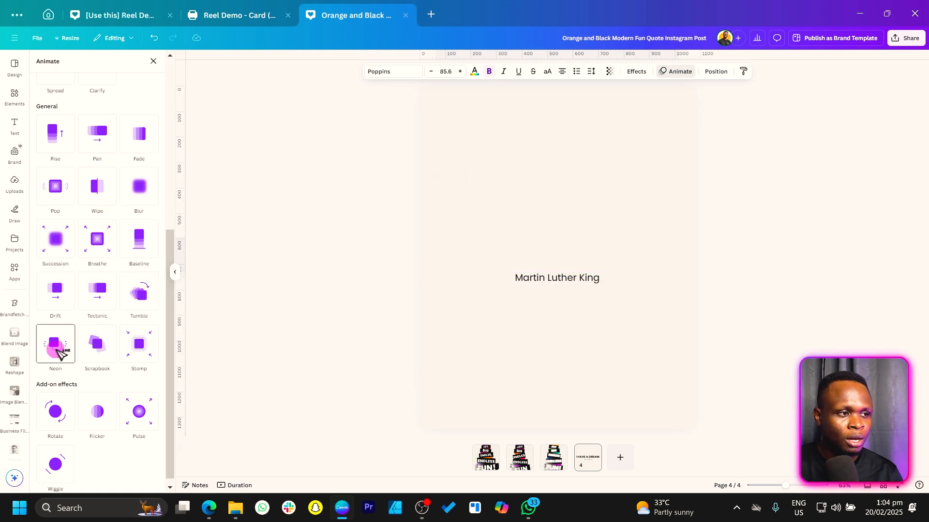
pyautogui.scroll(5, 100, 262)
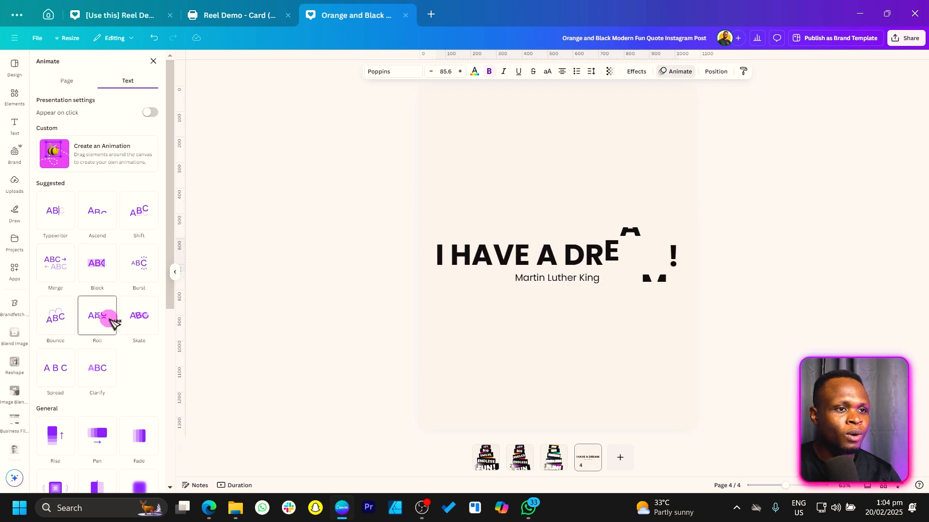
# - Apply Clarify to the heading and preview its entry-only animation several times
pyautogui.click(107, 371)
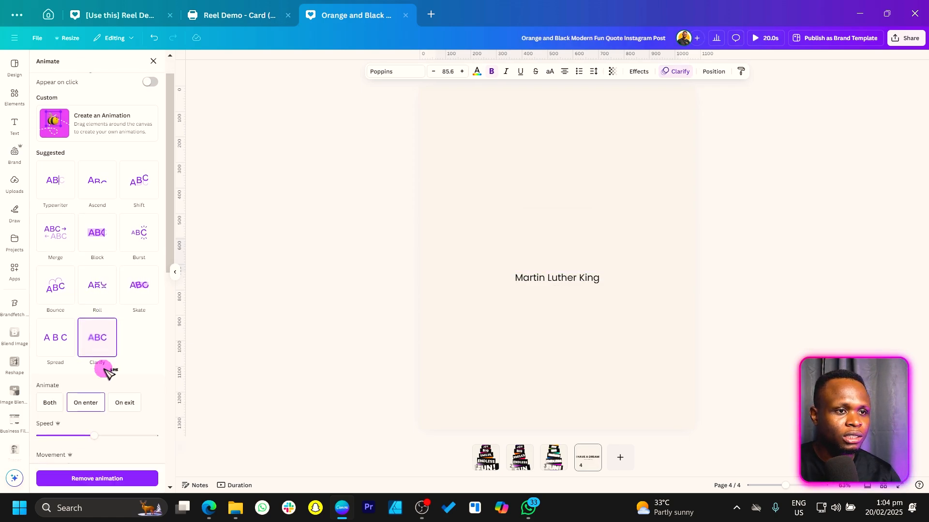
pyautogui.scroll(-3, 109, 341)
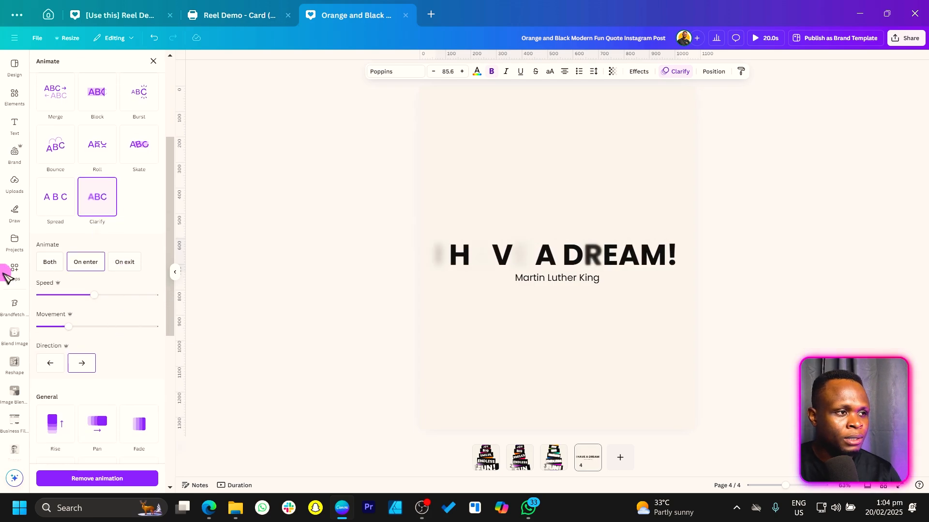
pyautogui.click(86, 262)
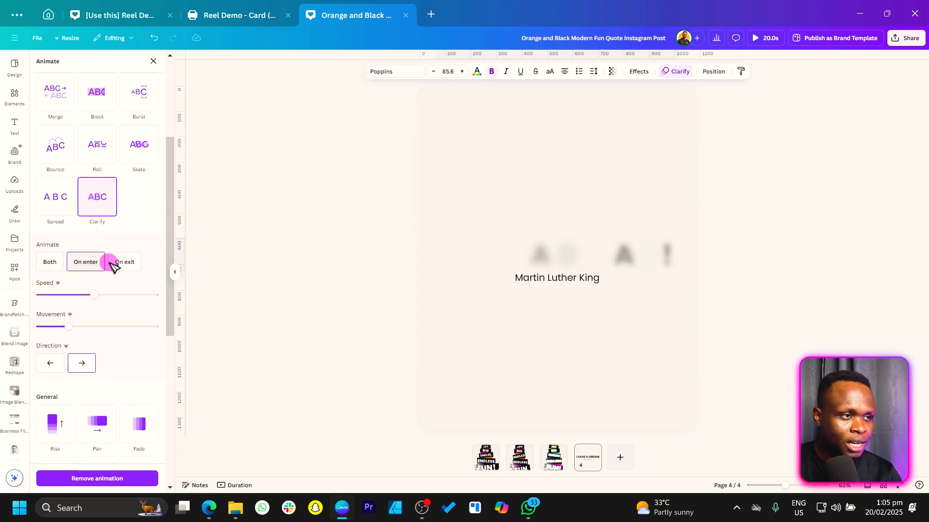
pyautogui.click(51, 262)
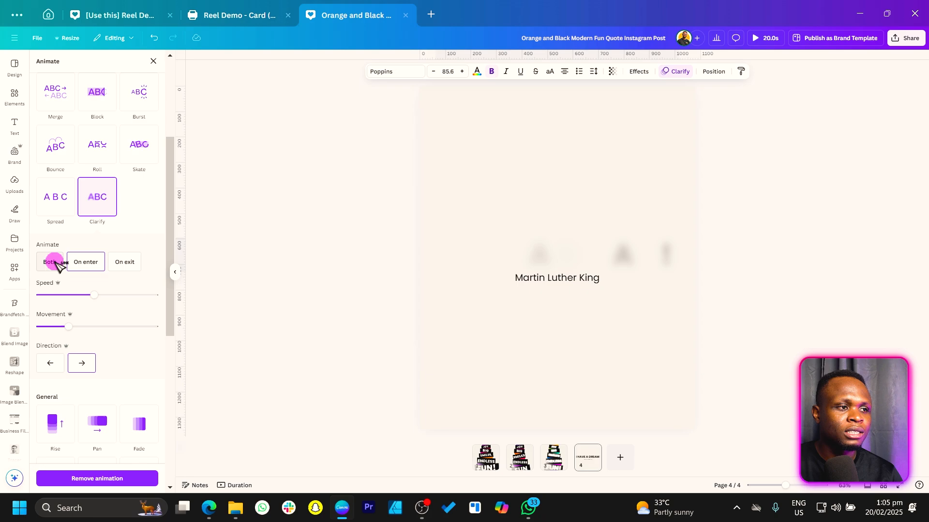
pyautogui.click(83, 258)
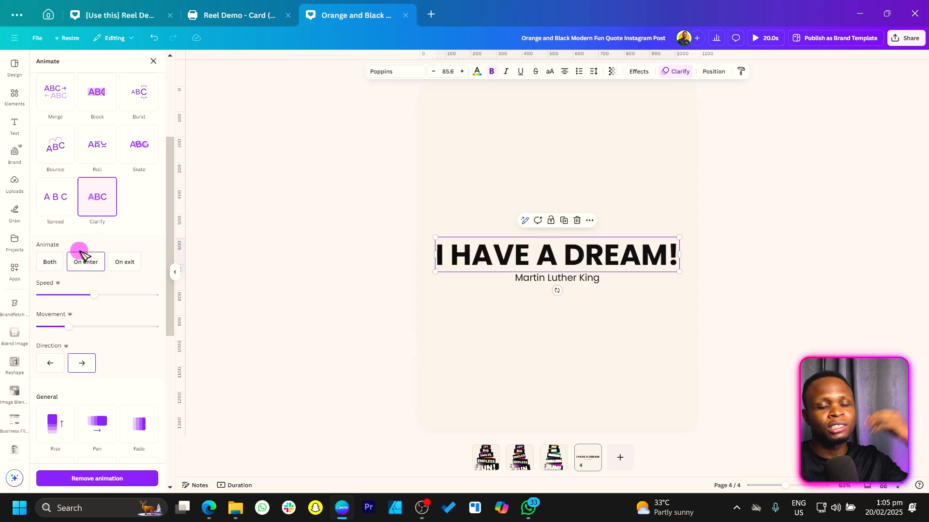
pyautogui.click(87, 263)
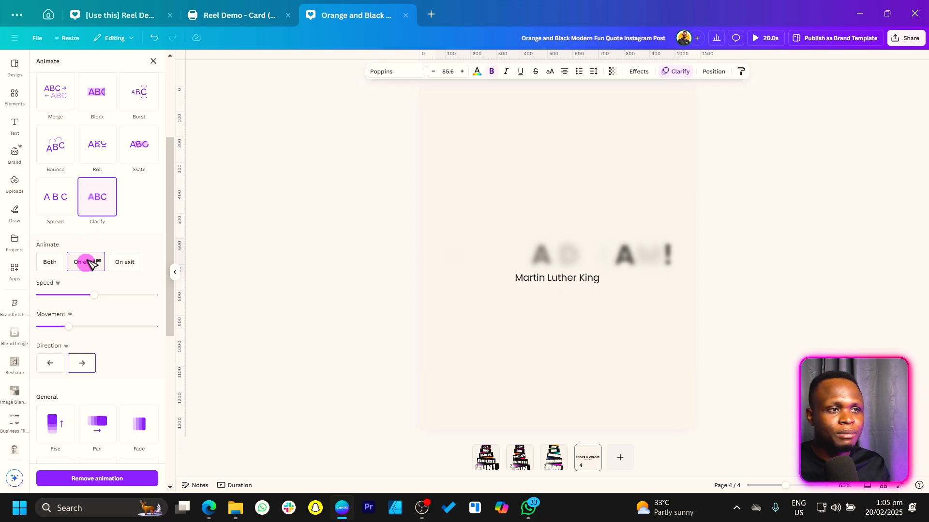
pyautogui.click(89, 262)
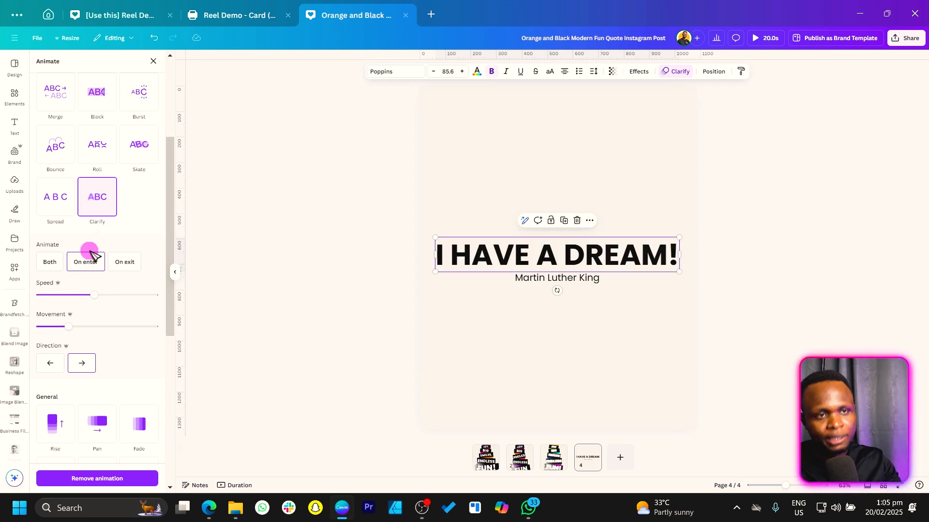
pyautogui.click(87, 262)
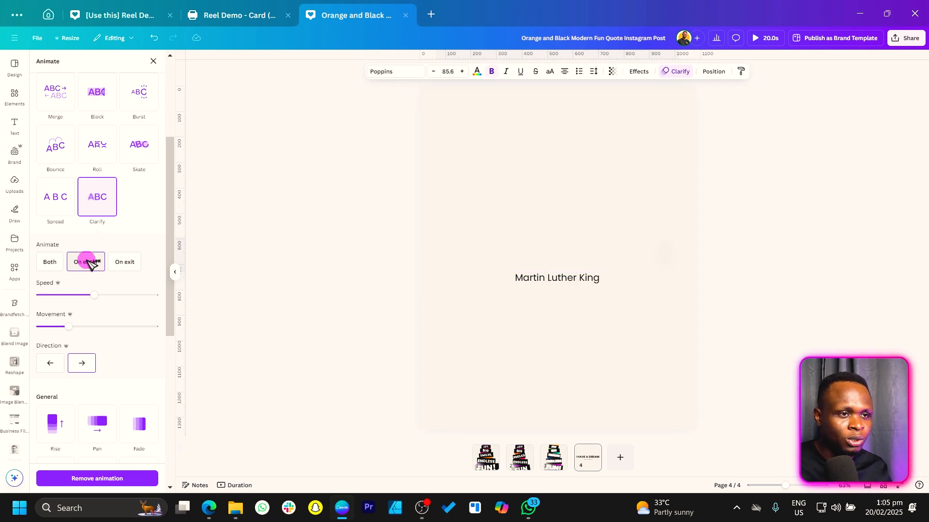
# - Preview the exit-only animation, then set Clarify to play on both entry and exit
pyautogui.click(125, 263)
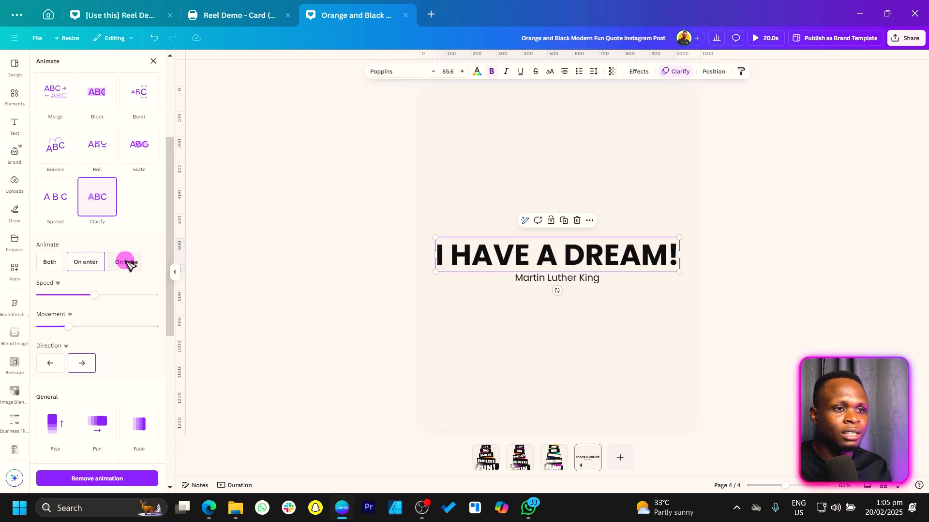
pyautogui.click(127, 261)
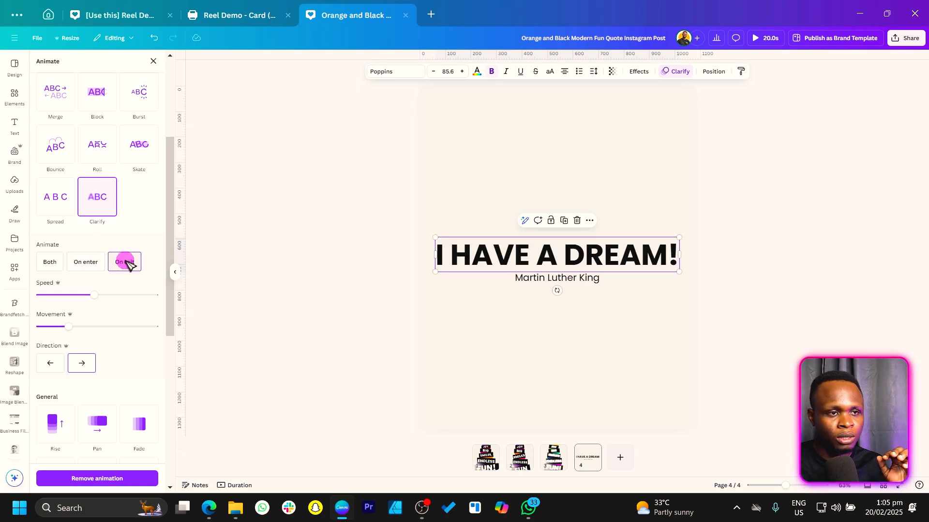
pyautogui.click(127, 261)
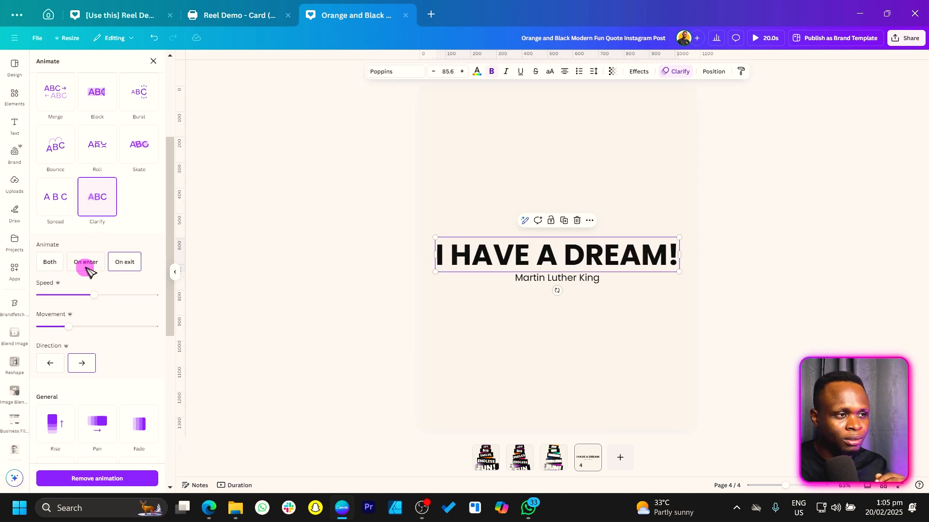
pyautogui.click(51, 261)
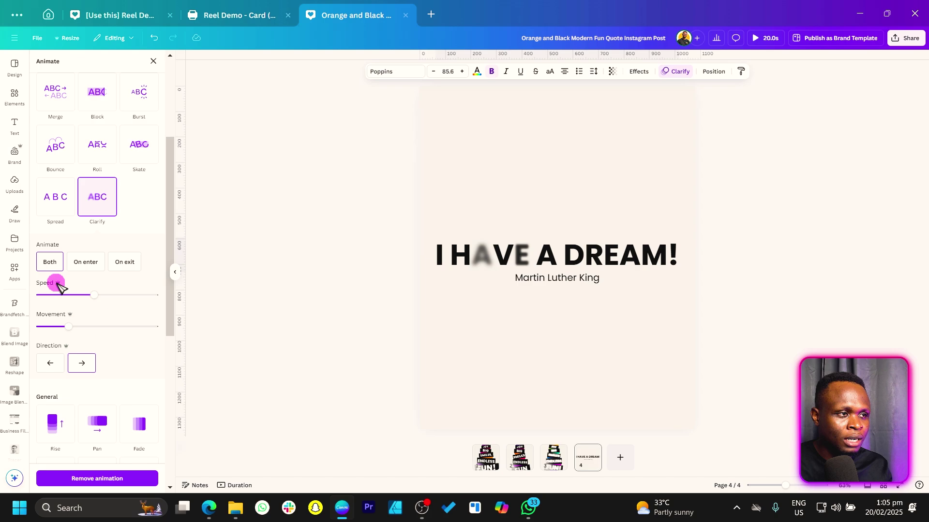
# - Slow down the heading's animation speed and adjust its direction
pyautogui.click(88, 294)
pyautogui.moveTo(64, 298); pyautogui.dragTo(58, 298)
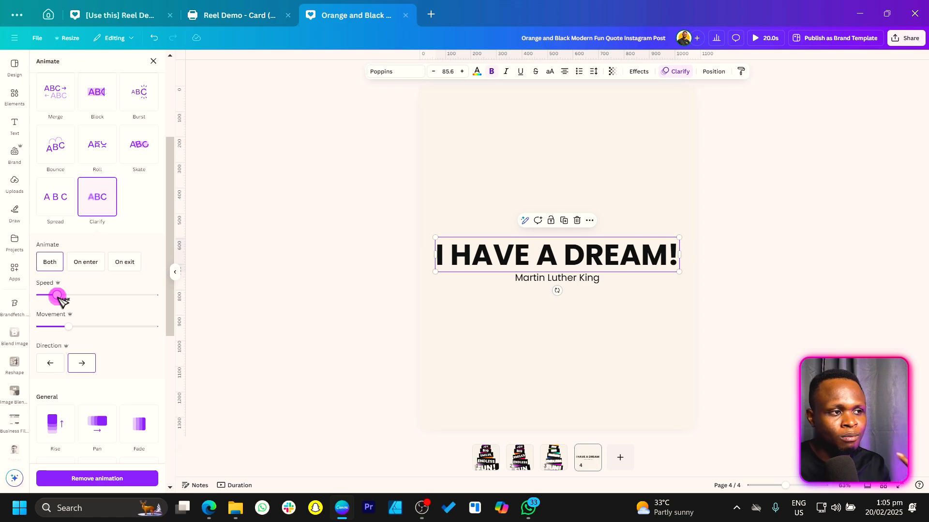
pyautogui.click(52, 365)
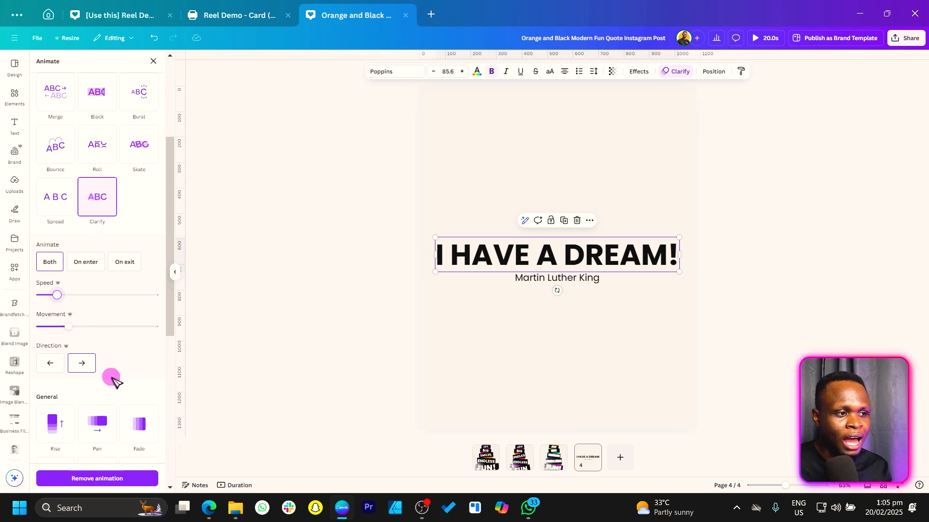
# - Give the 'Martin Luther King' subtitle the Ascend animation at the slowest speed
pyautogui.click(537, 280)
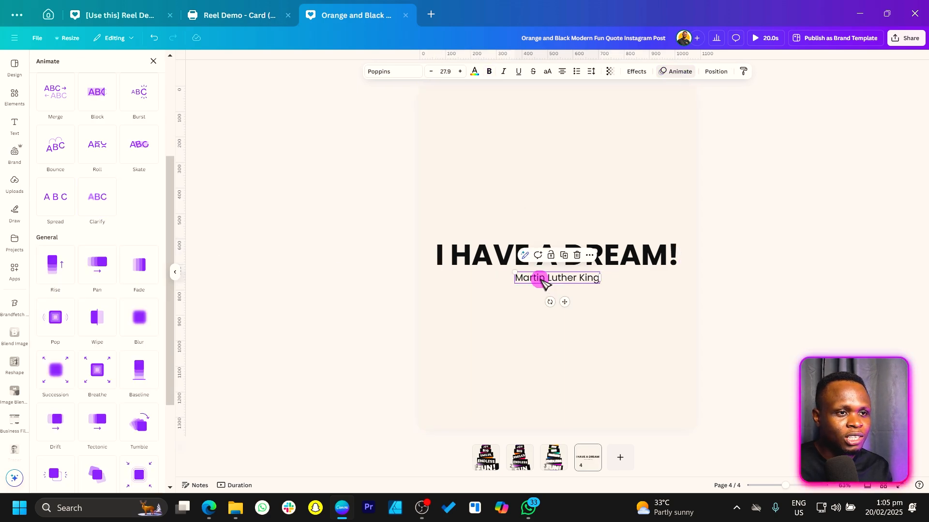
pyautogui.scroll(3, 123, 203)
pyautogui.scroll(2, 109, 210)
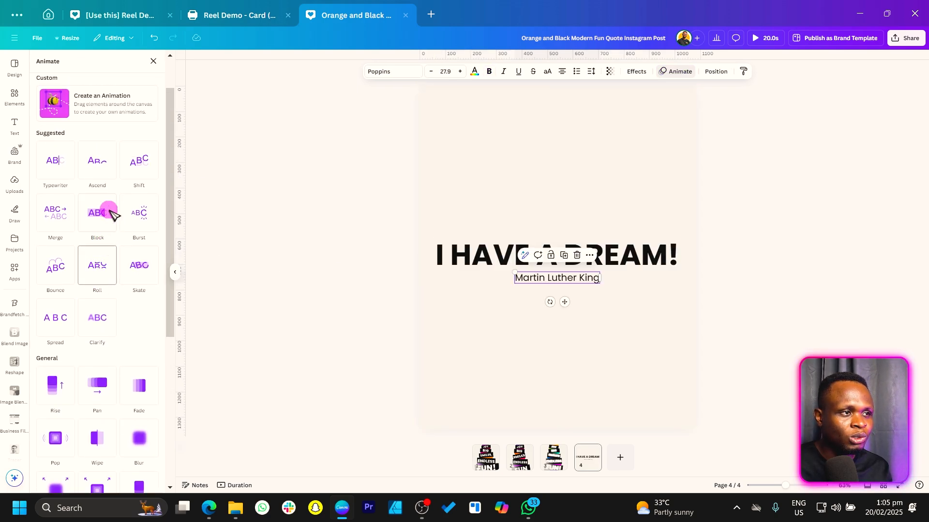
pyautogui.click(102, 164)
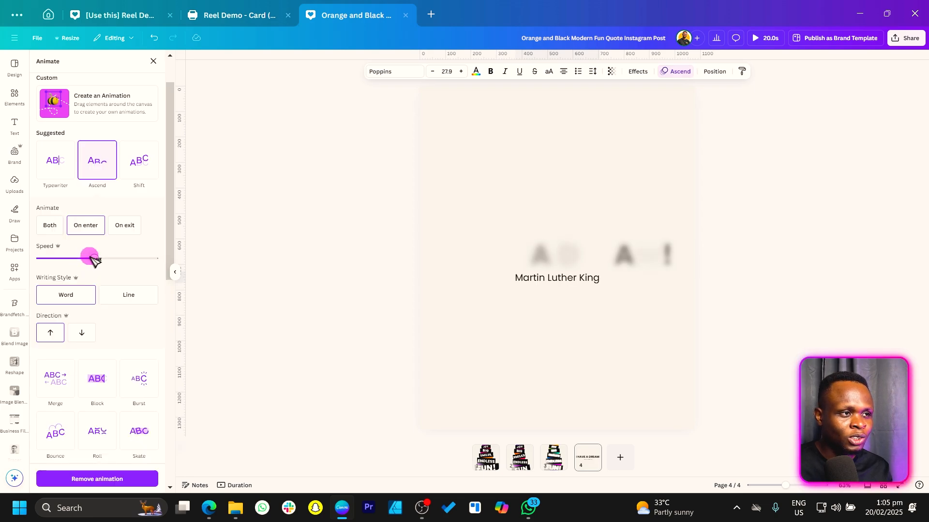
pyautogui.moveTo(92, 258); pyautogui.dragTo(97, 259)
pyautogui.moveTo(36, 260); pyautogui.dragTo(39, 259)
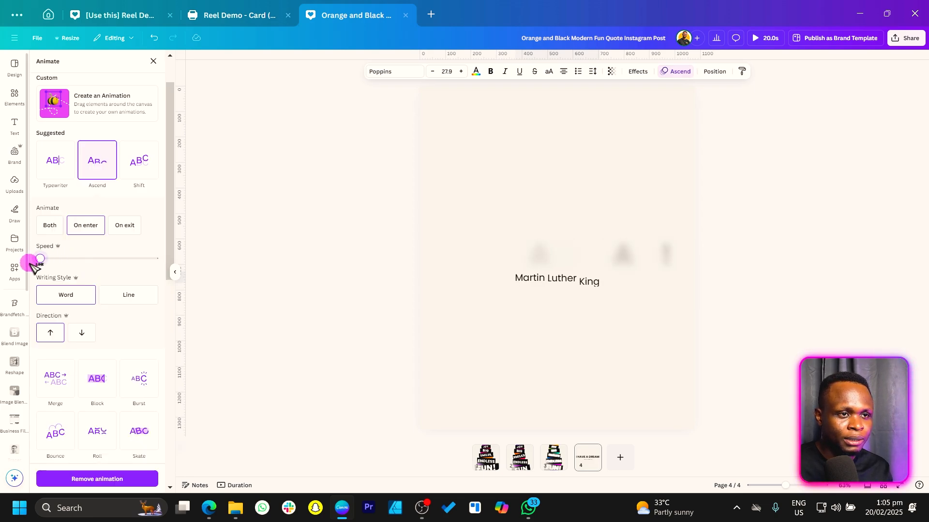
# - Switch the subtitle's writing style from line-by-line to word-by-word and preview it
pyautogui.click(131, 297)
pyautogui.click(81, 296)
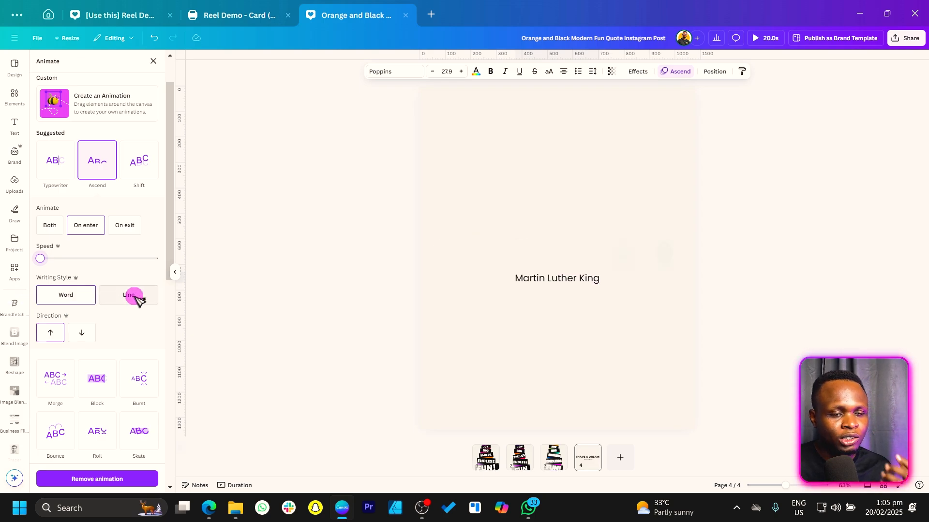
pyautogui.click(67, 295)
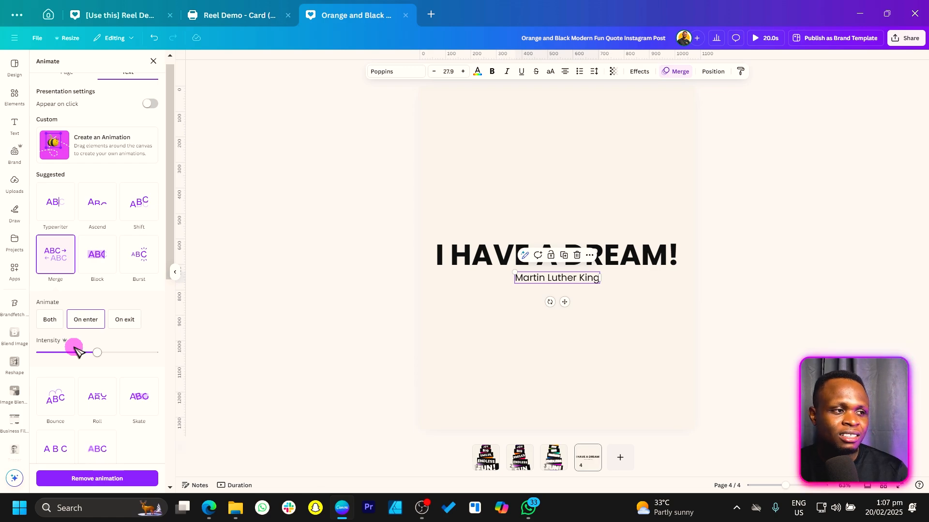
# - Switch the subtitle to the Roll animation, playing character by character
pyautogui.click(85, 395)
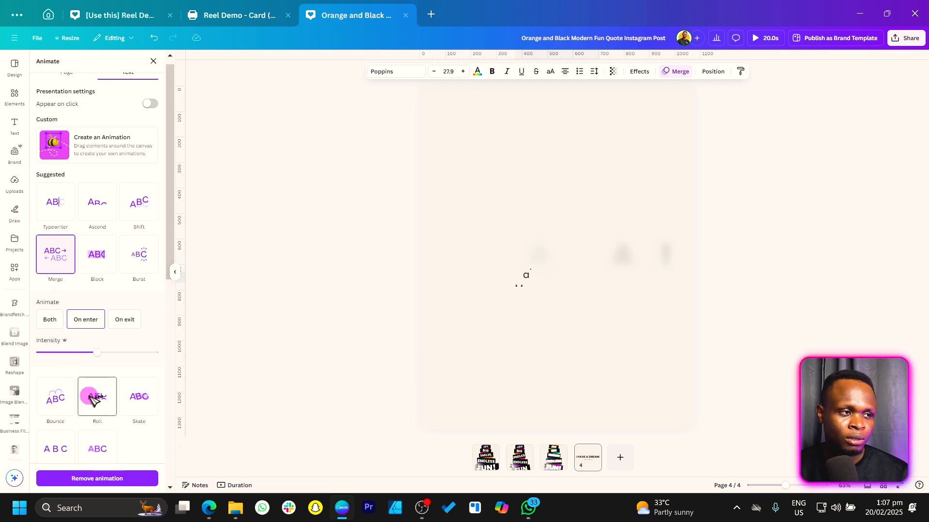
pyautogui.scroll(-1, 95, 390)
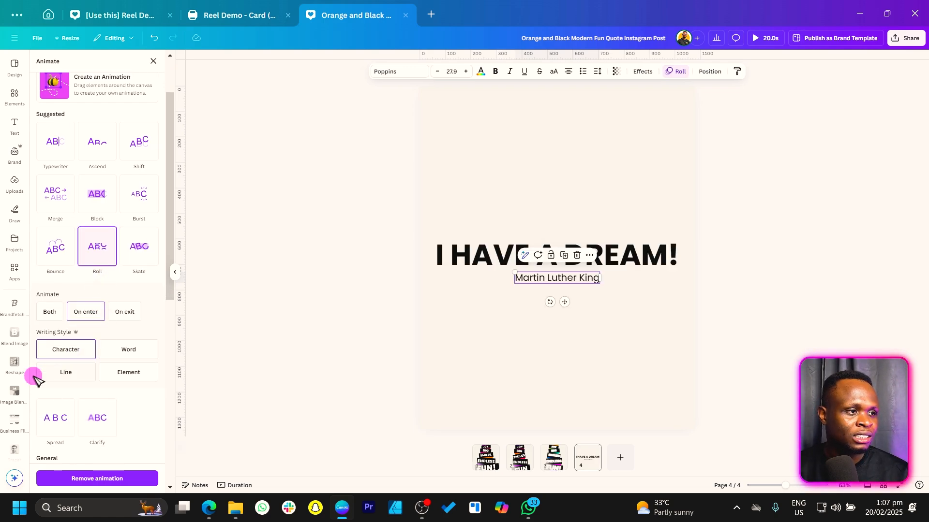
pyautogui.click(66, 350)
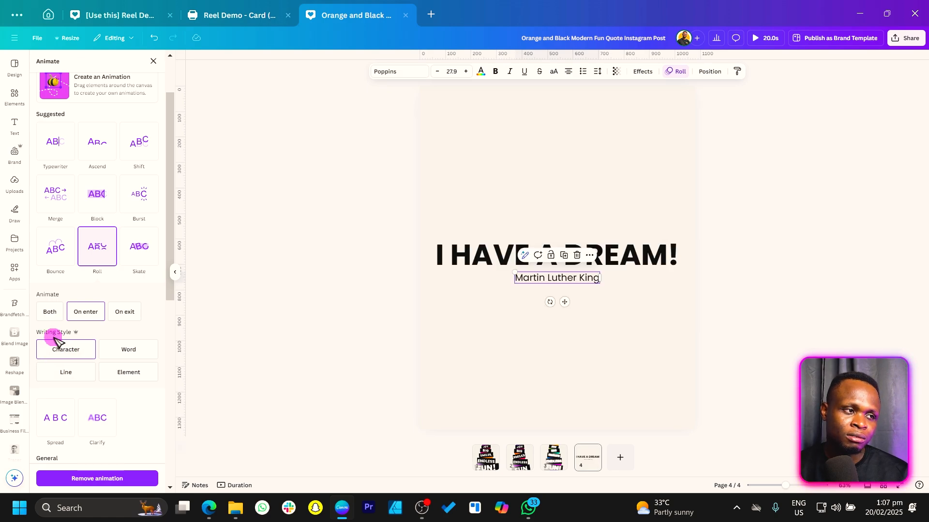